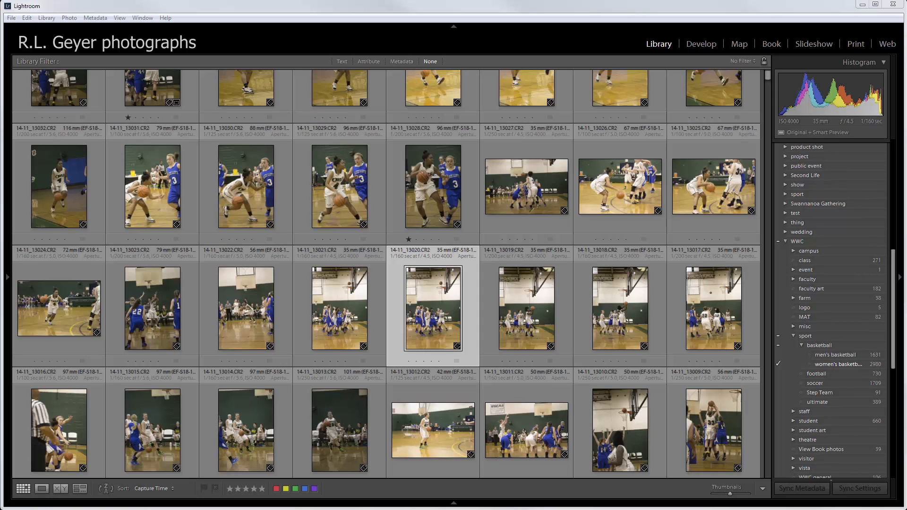
- Select the four basketball photos 14-11_13020.CR2 through 14-11_13017.CR2 and show them in the Slideshow module
left_click(818, 45)
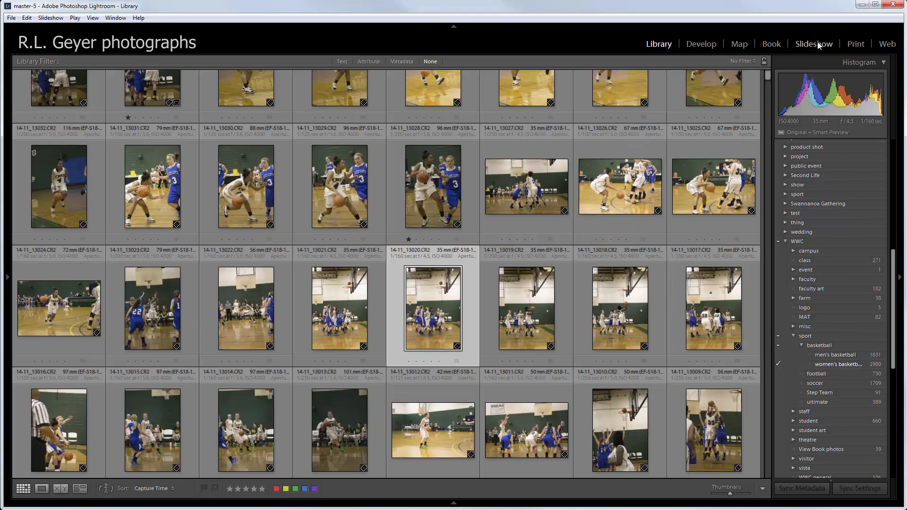
left_click(655, 45)
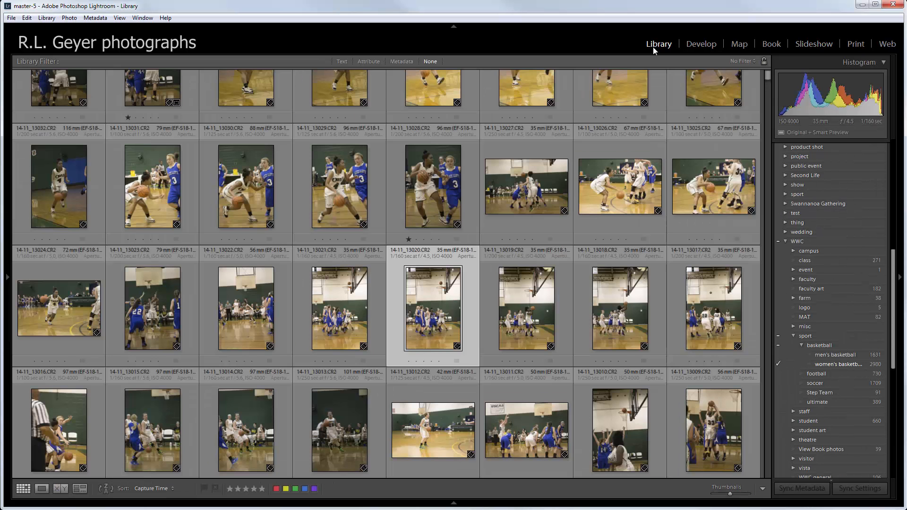
left_click(691, 329, "shift")
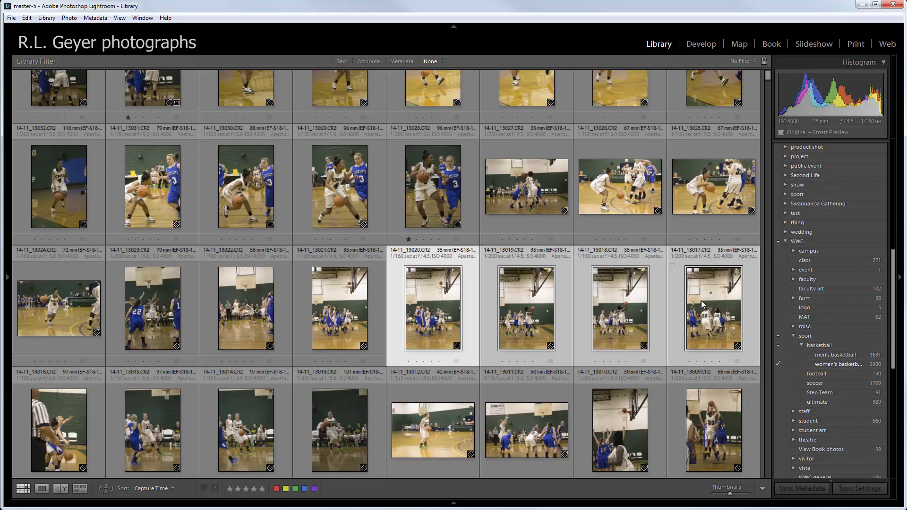
left_click(812, 45)
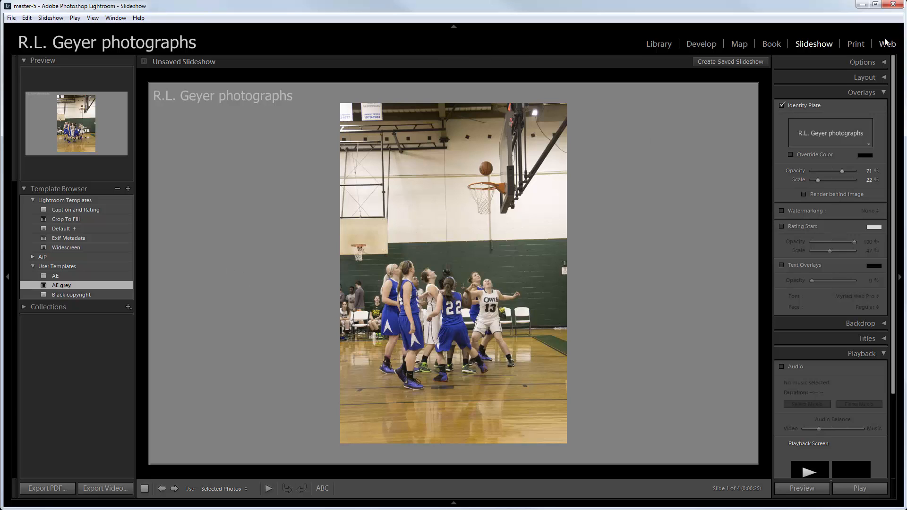
- Lay out the selected photos in the Print module with the 5x7.5 half-sheet lustre template, followed by 7x10.5 lustre on letter
left_click(856, 44)
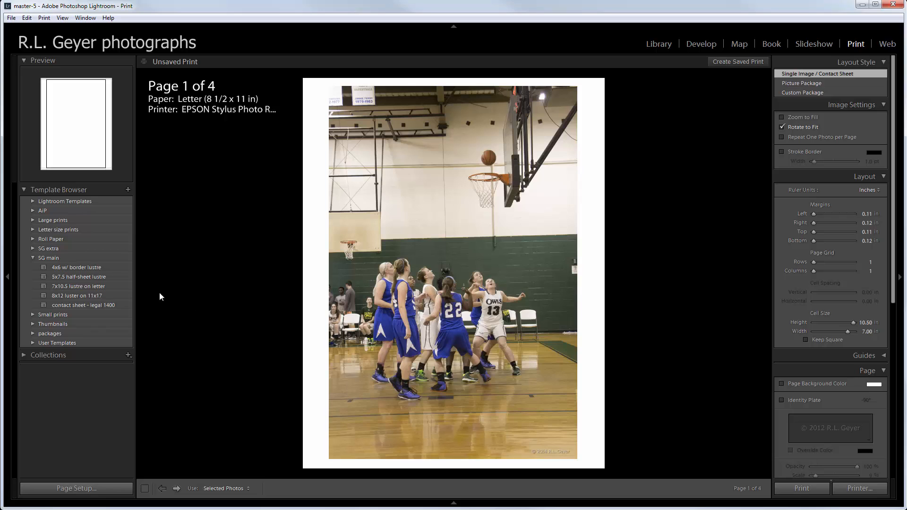
left_click(75, 277)
left_click(96, 286)
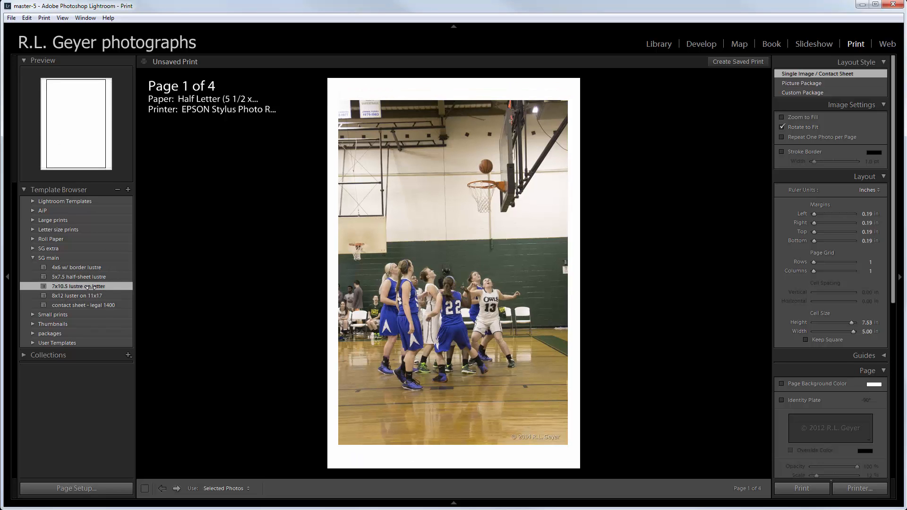
- View basketball photo 14-11_13020.CR2 in the Develop module and return to the Library grid
key("g")
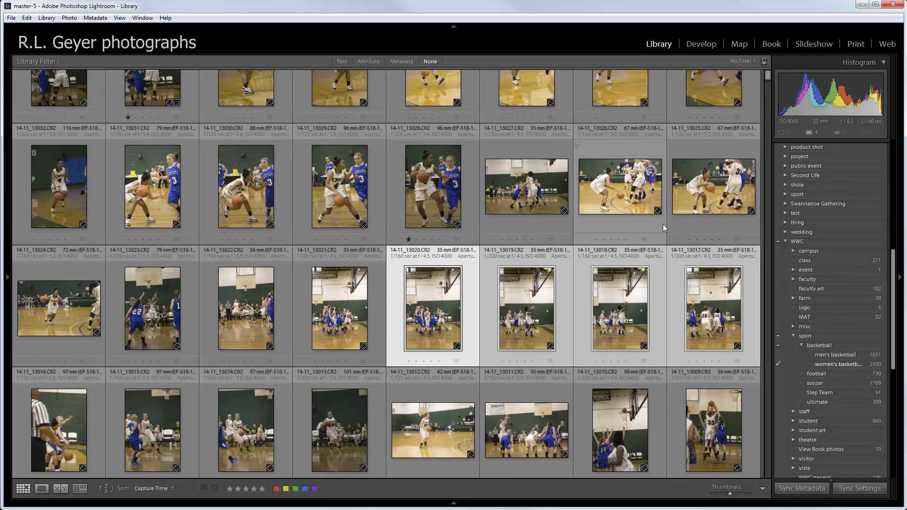
key("d")
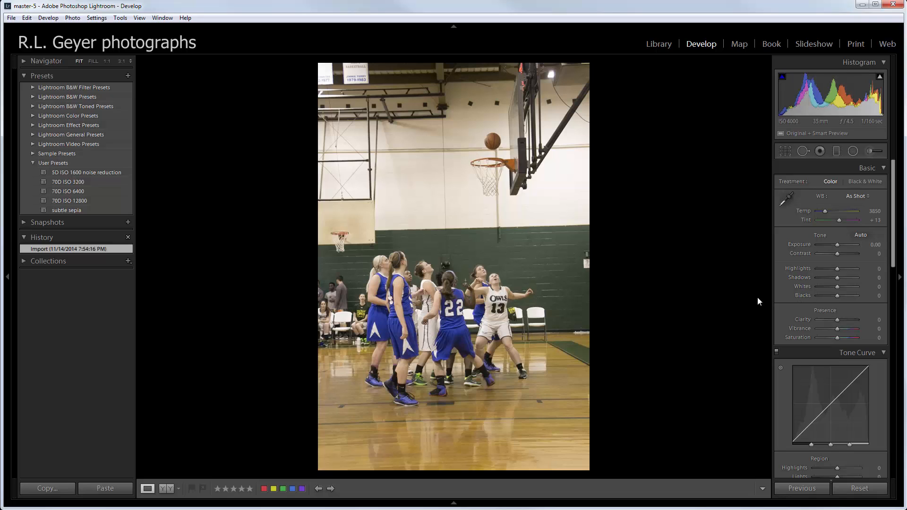
left_click(654, 44)
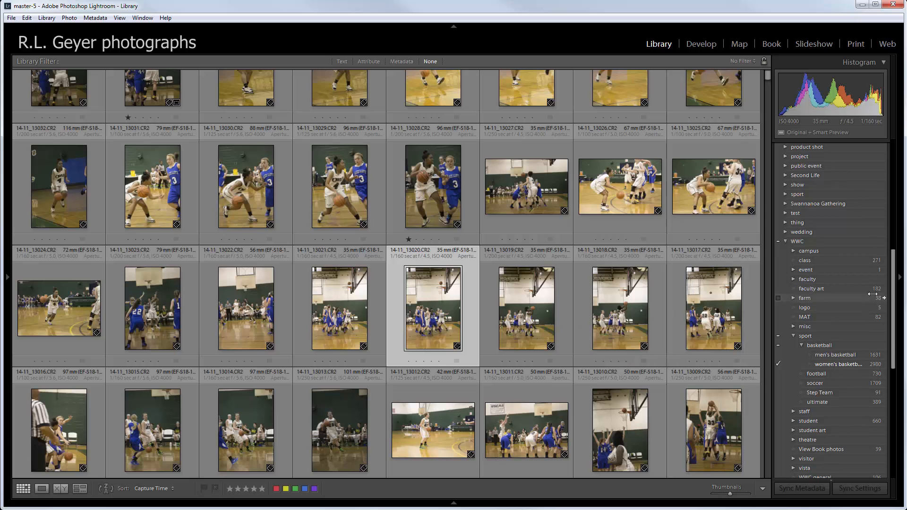
- Show all photos tagged with the WWC theatre keyword and look through them
left_click_drag(893, 294, 891, 328)
left_click(882, 347)
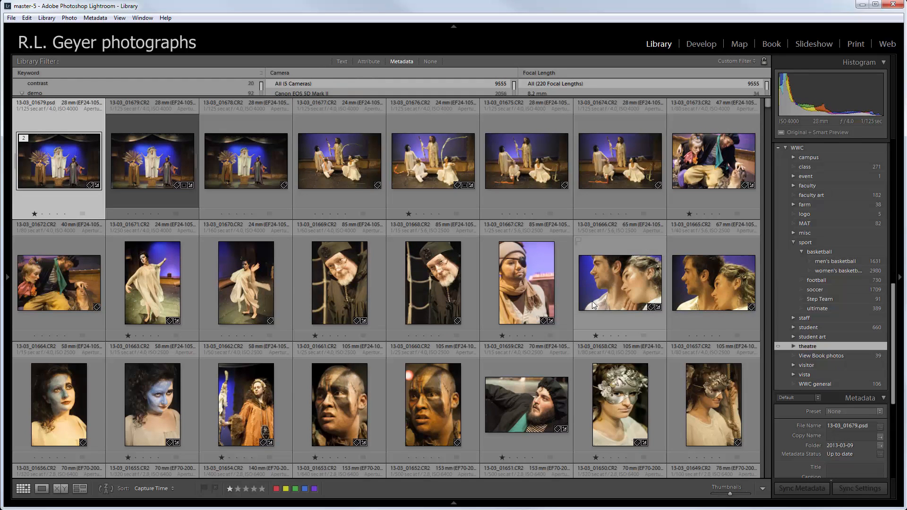
scroll(497, 336, "down", 10)
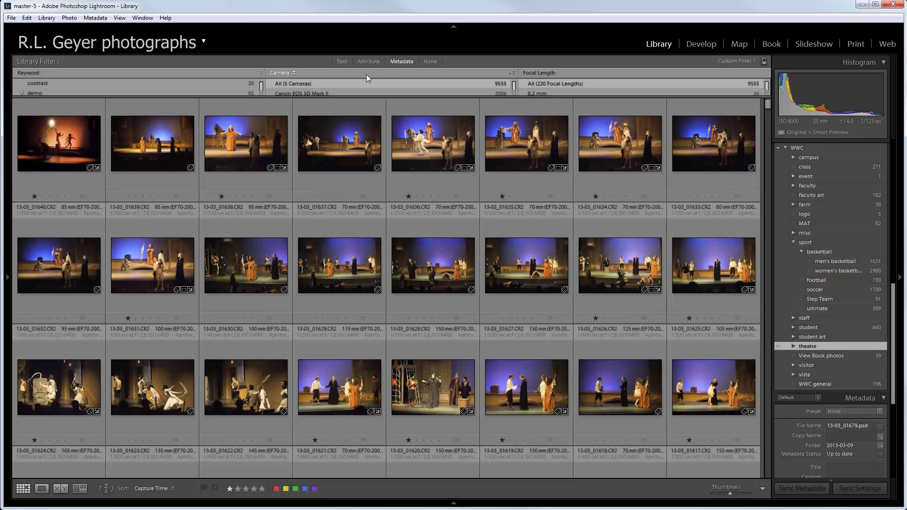
- Filter the library by text for photos whose keywords contain concert, and look through the matching photos
left_click(342, 61)
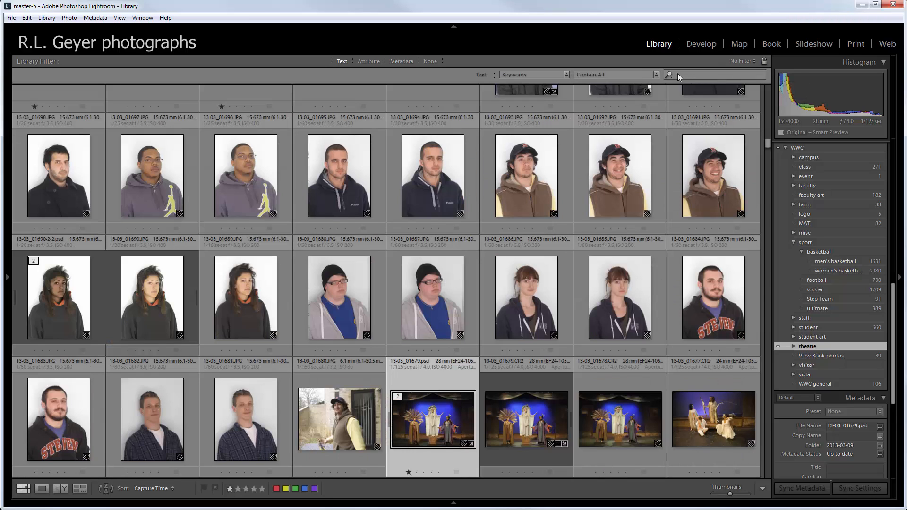
left_click(693, 75)
type("concert")
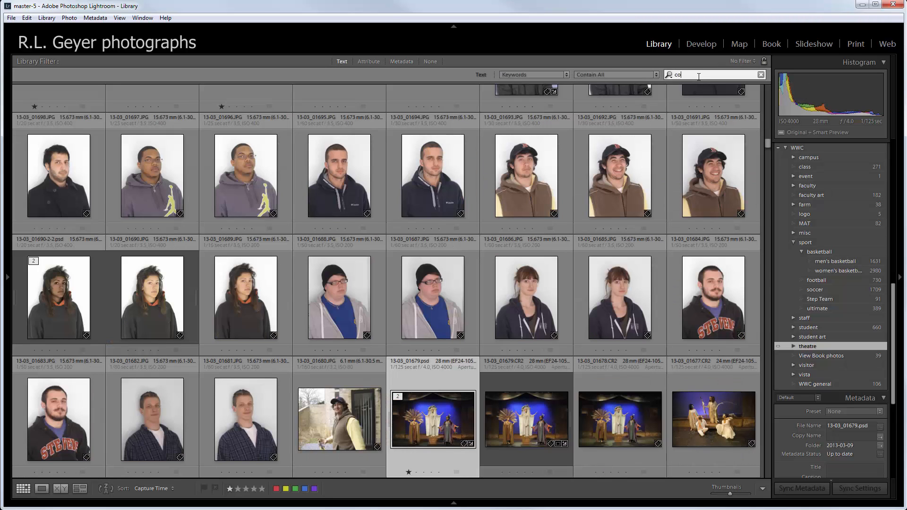
key("Return")
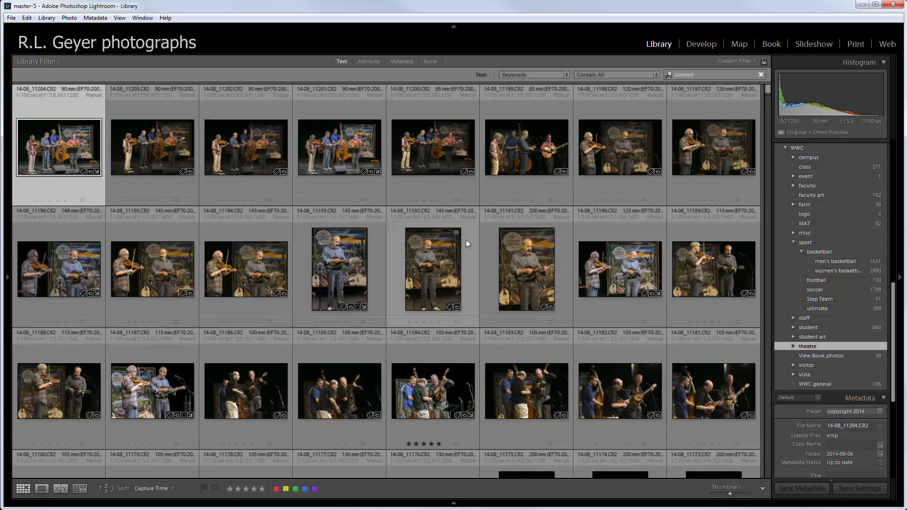
scroll(468, 245, "down", 4)
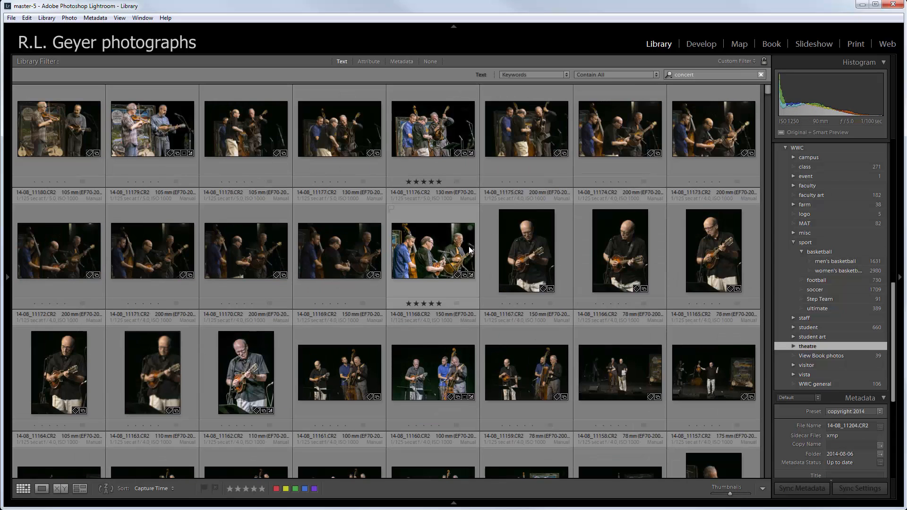
scroll(469, 245, "down", 4)
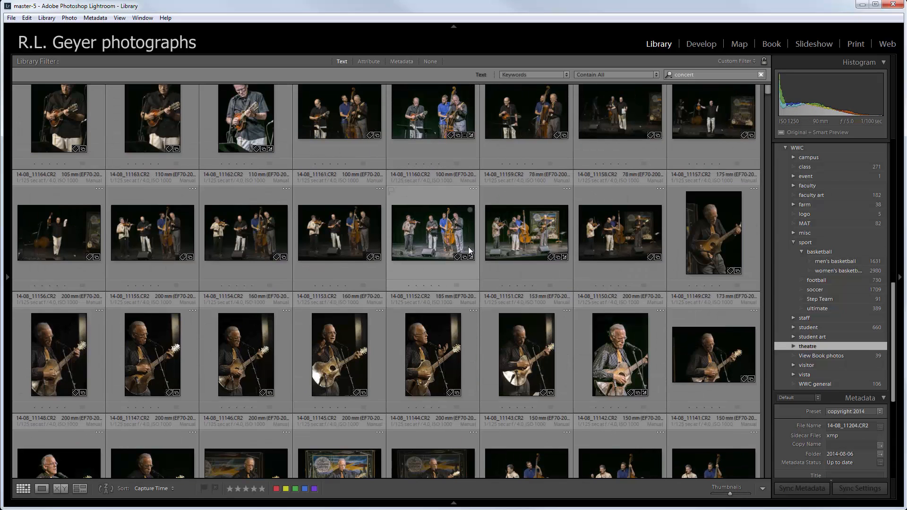
scroll(468, 246, "up", 2)
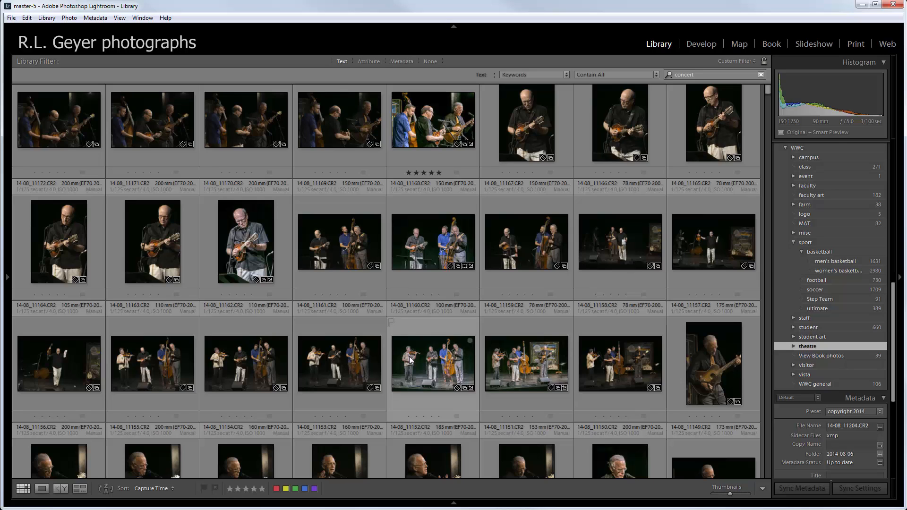
- Open the edited concert photo 14-08_11168.CR2 in the Develop module
left_click(432, 245)
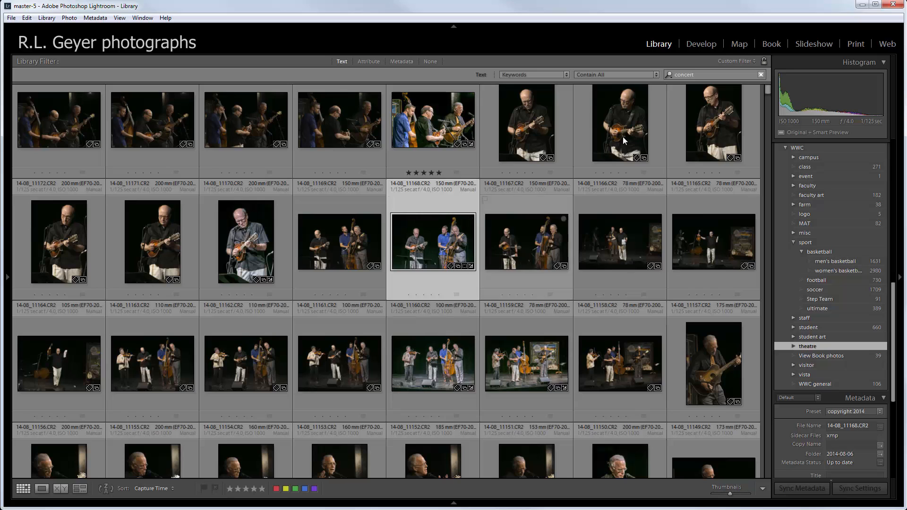
left_click(709, 42)
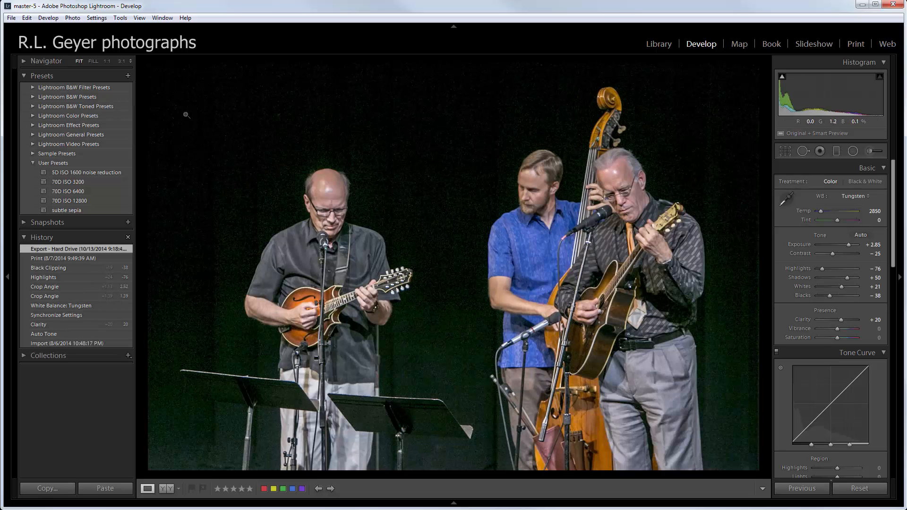
left_click(127, 75)
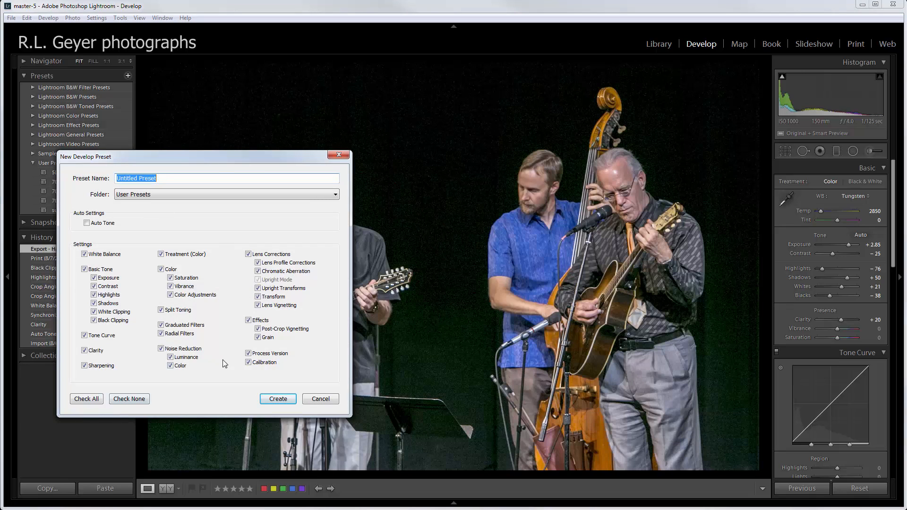
left_click(81, 399)
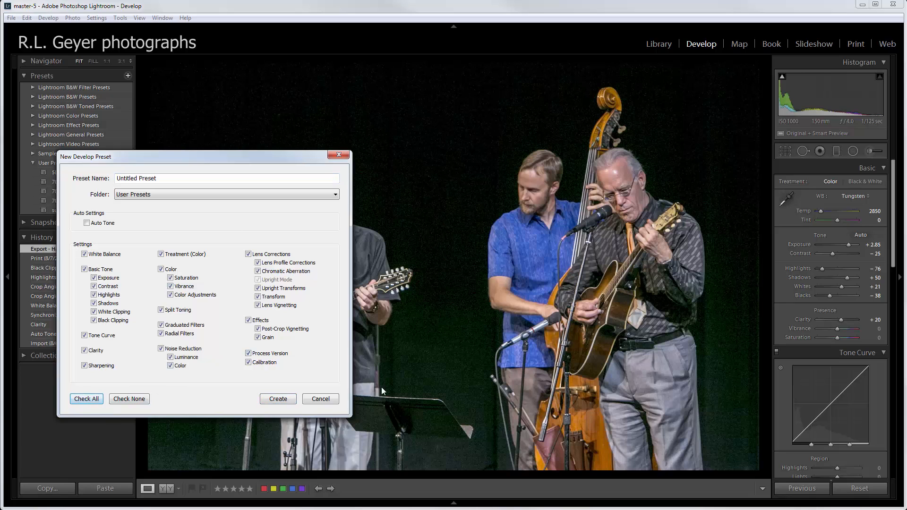
left_click(325, 399)
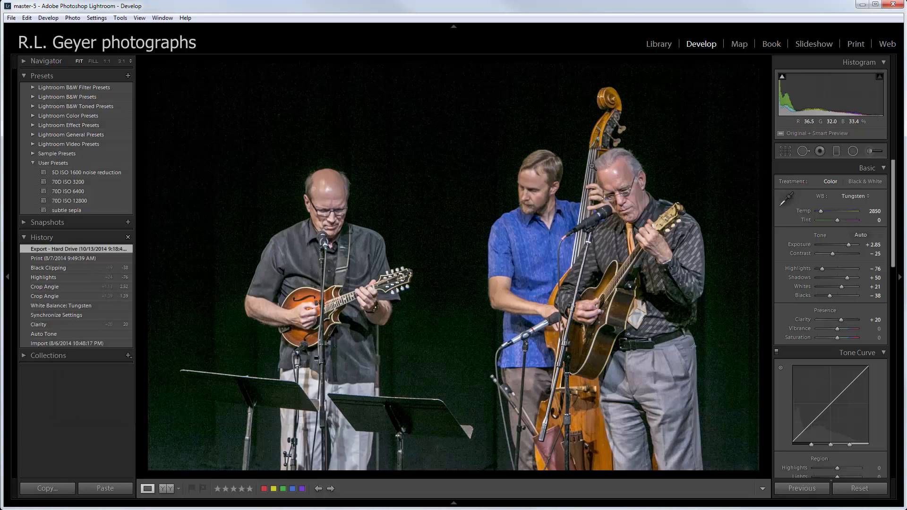
- Synchronize all develop settings from 14-08_11168.CR2 to the photos through 14-08_11161.CR2, and bring up the export options for them
left_click(664, 46)
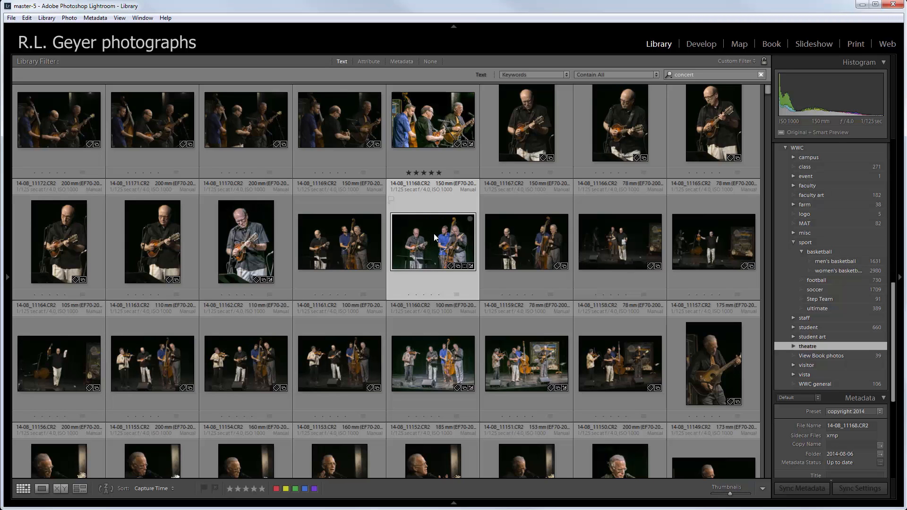
left_click(340, 359, "shift")
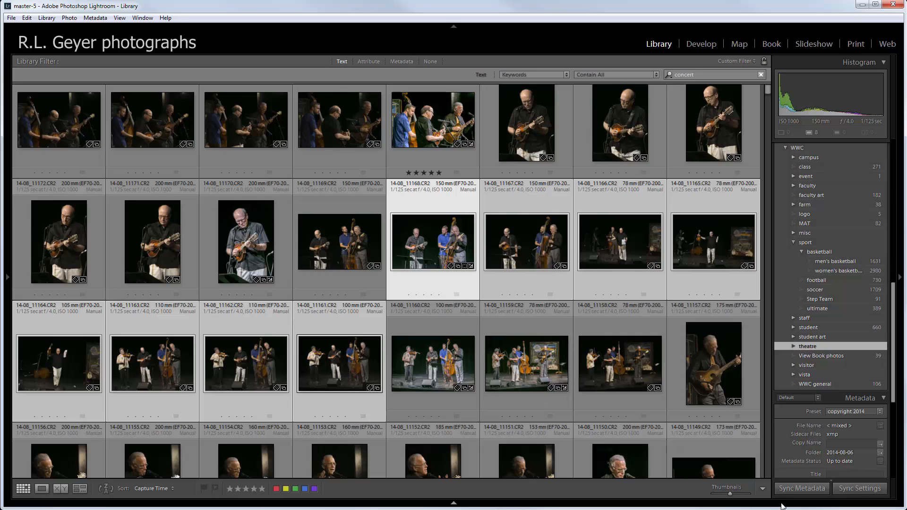
left_click(860, 488)
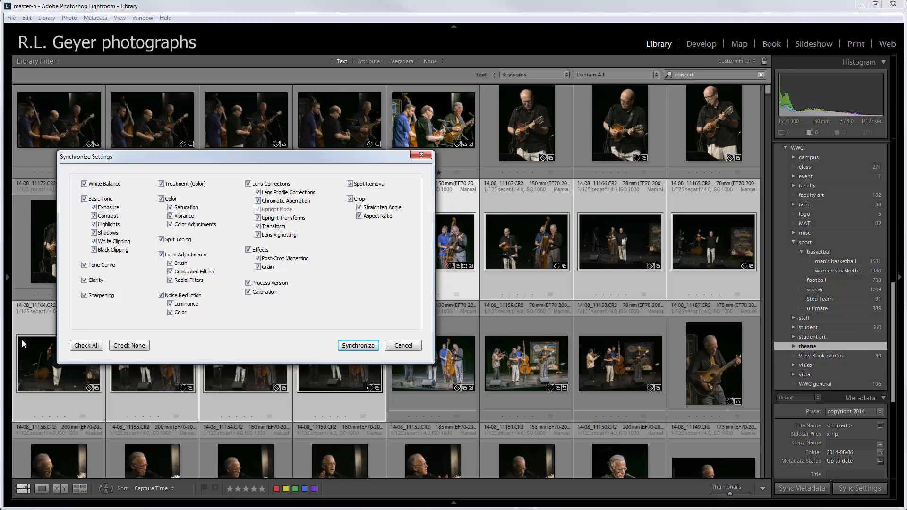
left_click(355, 344)
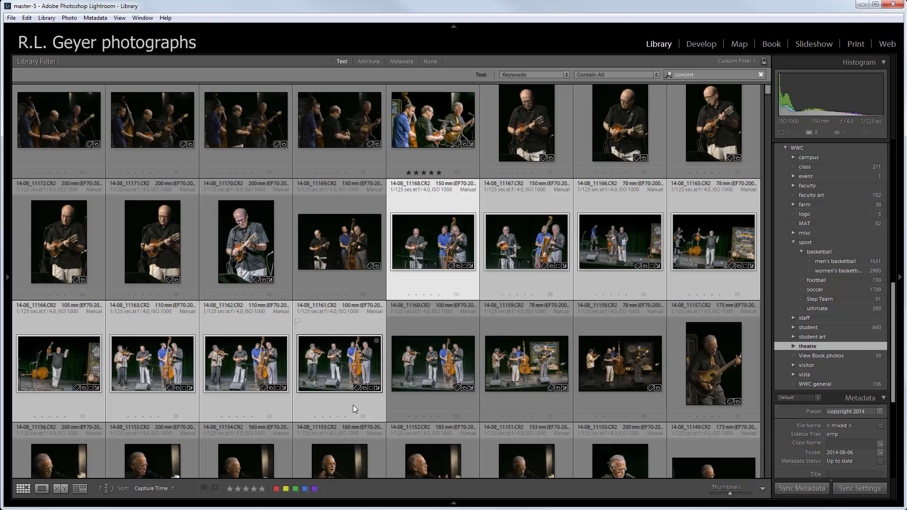
key("ctrl+shift+e")
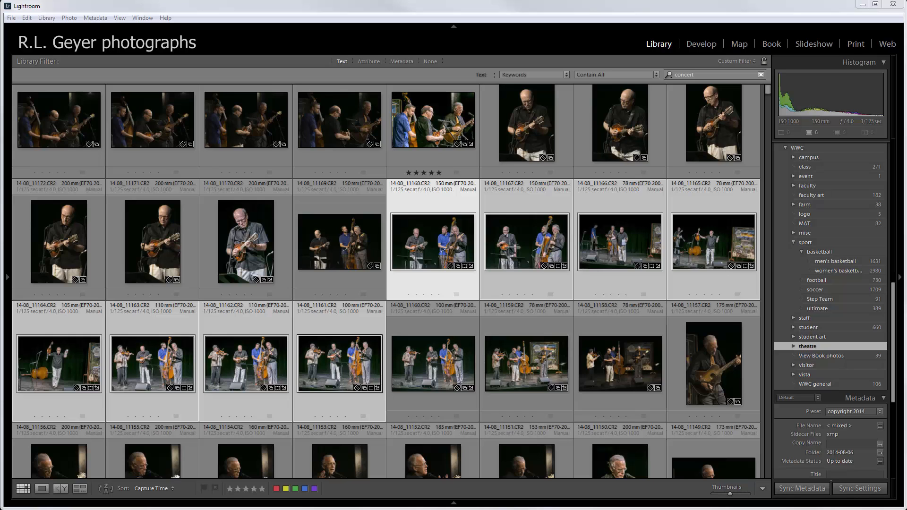
- Collapse the WWC keyword group, expand project, and show all photos tagged intimacy
scroll(839, 230, "up", 10)
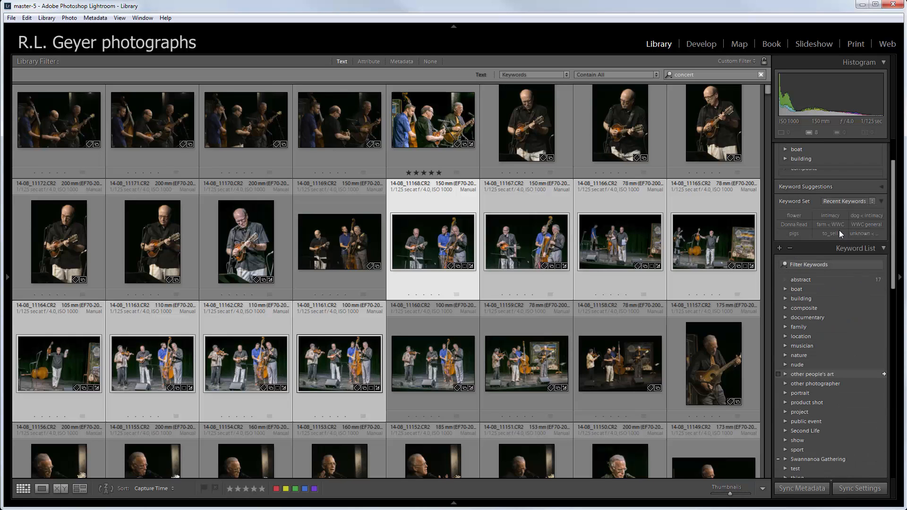
scroll(844, 273, "down", 8)
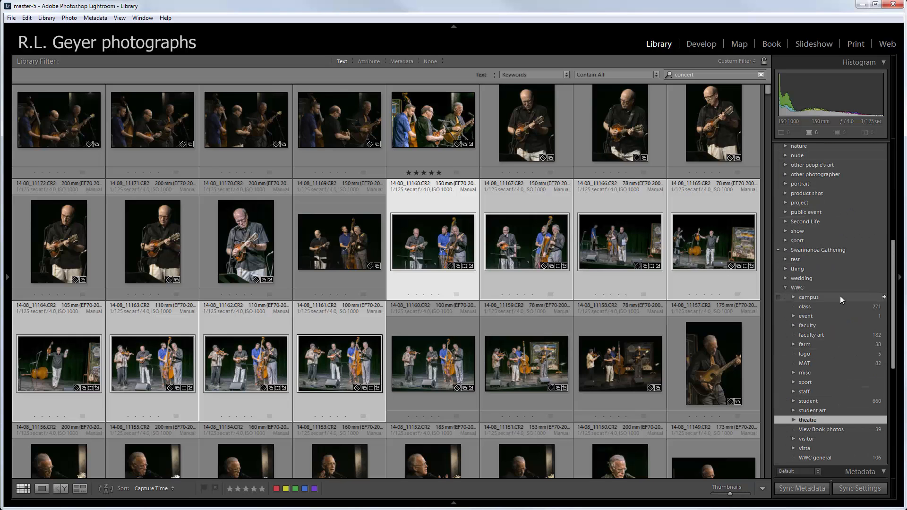
left_click(785, 287)
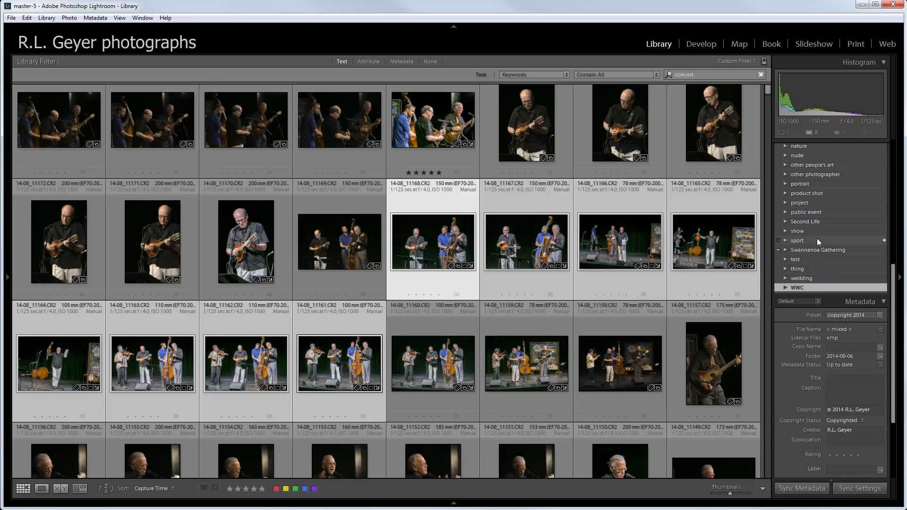
scroll(837, 236, "up", 3)
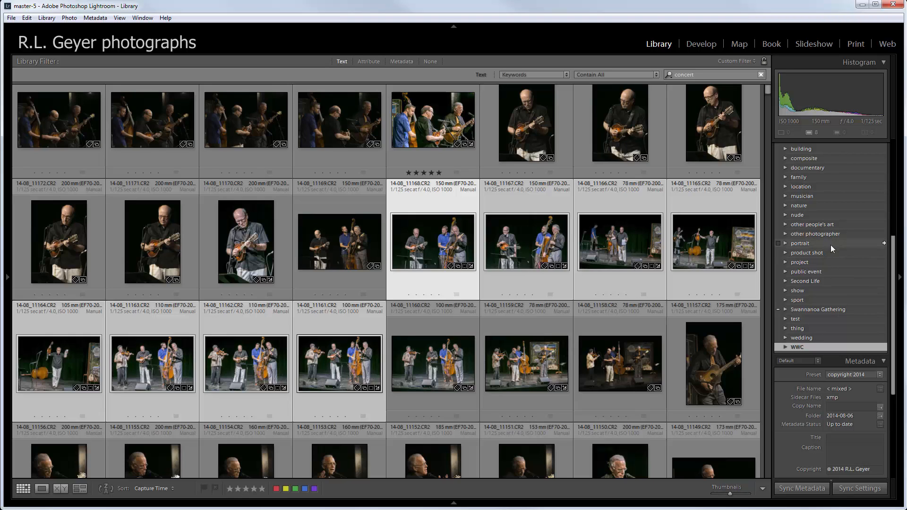
left_click(784, 261)
scroll(850, 299, "down", 3)
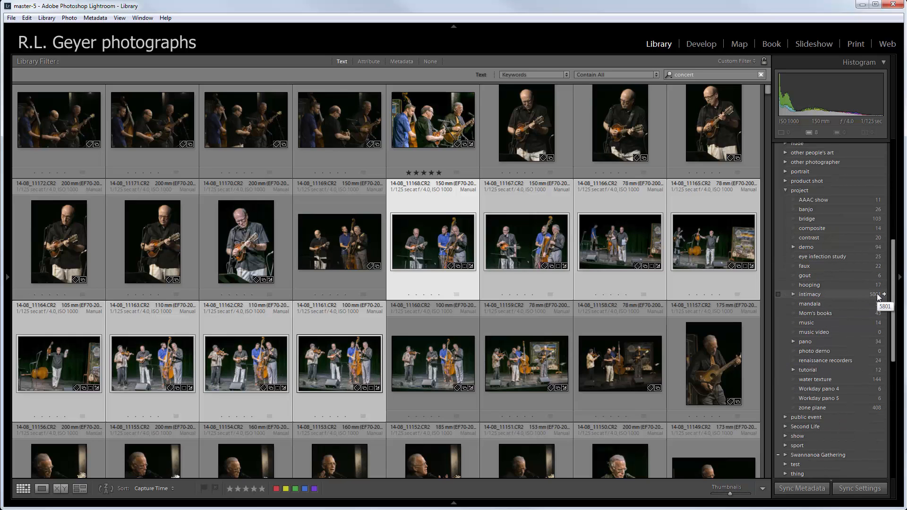
left_click(883, 294)
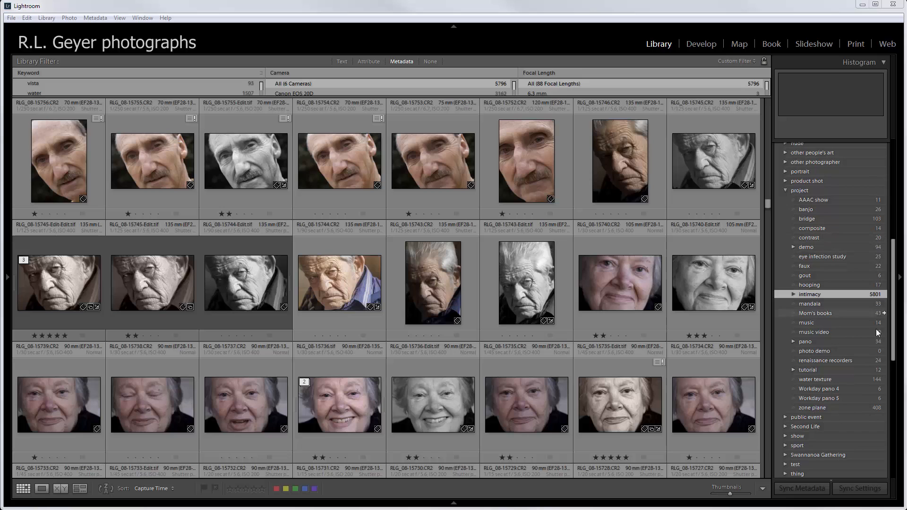
- Open the portrait RLG_08-15752.CR2 in the Develop module
left_click(523, 168)
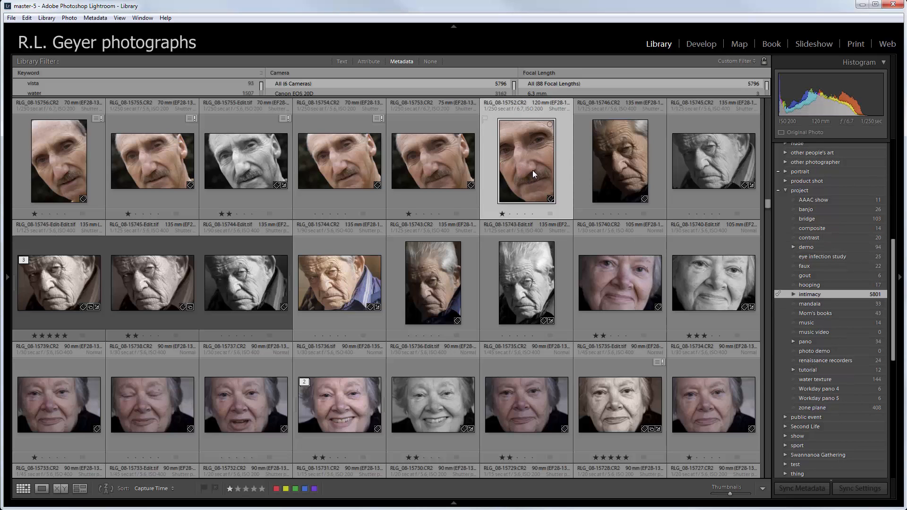
left_click(705, 48)
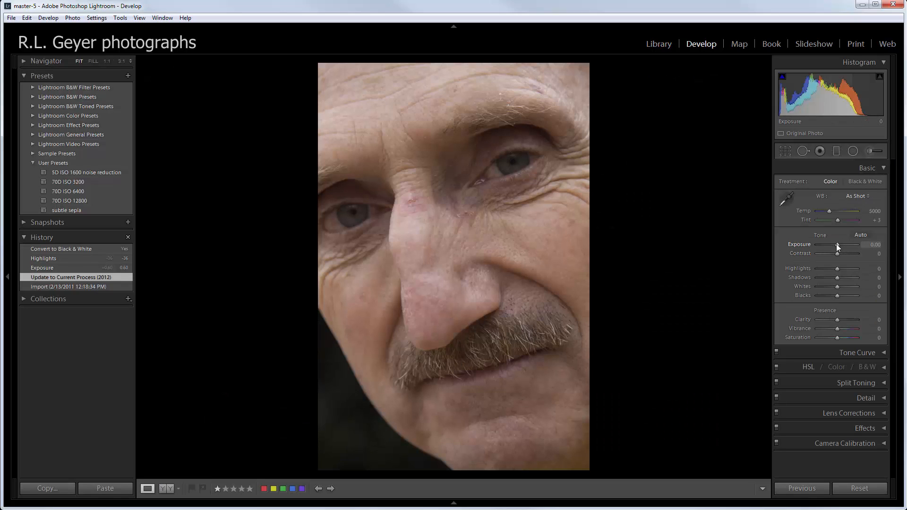
- Set the portrait's exposure to +0.71 and highlights to −40, and convert the photo to black and white
left_click_drag(834, 244, 829, 268)
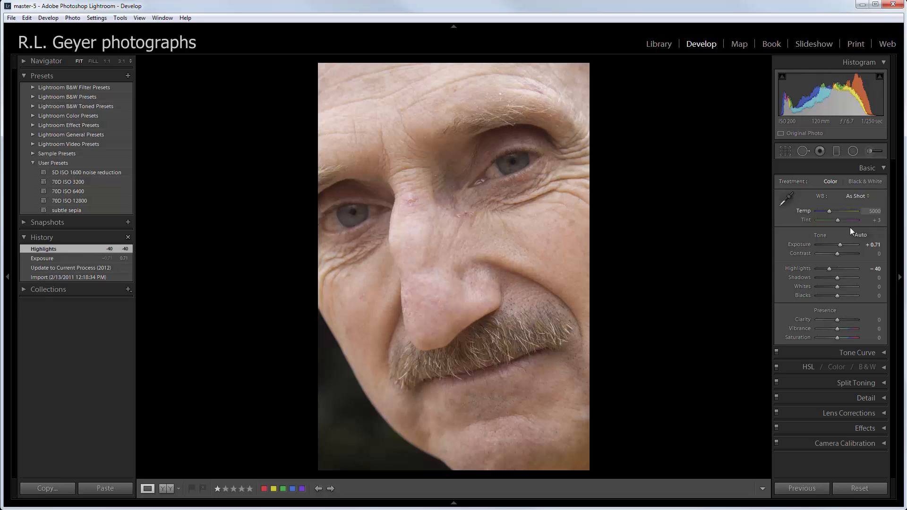
left_click(858, 181)
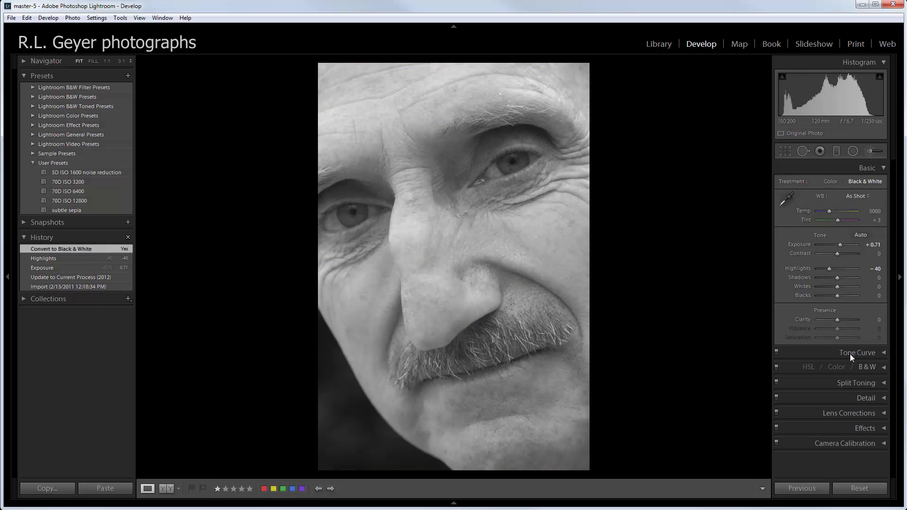
- Try a split tone with highlight saturation 94, shadow saturation 87 and shadow hue 206 on the black-and-white portrait
left_click(881, 383)
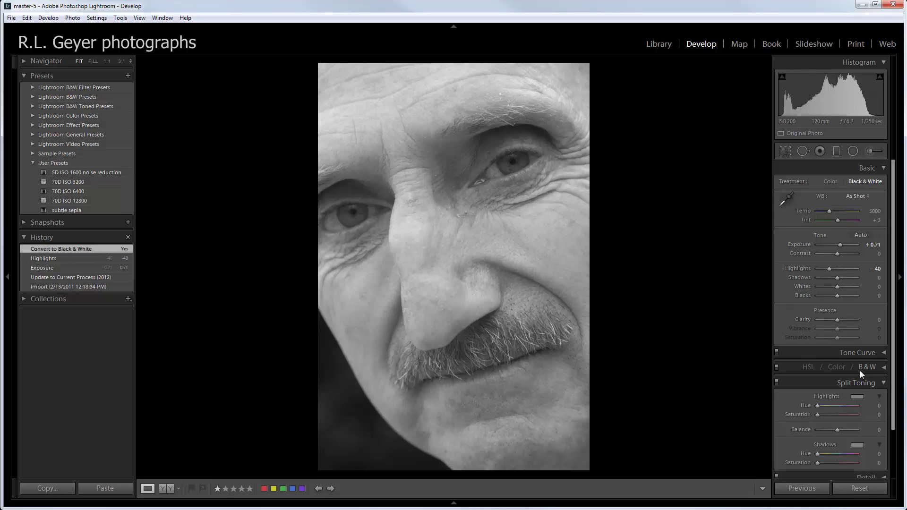
scroll(857, 370, "down", 3)
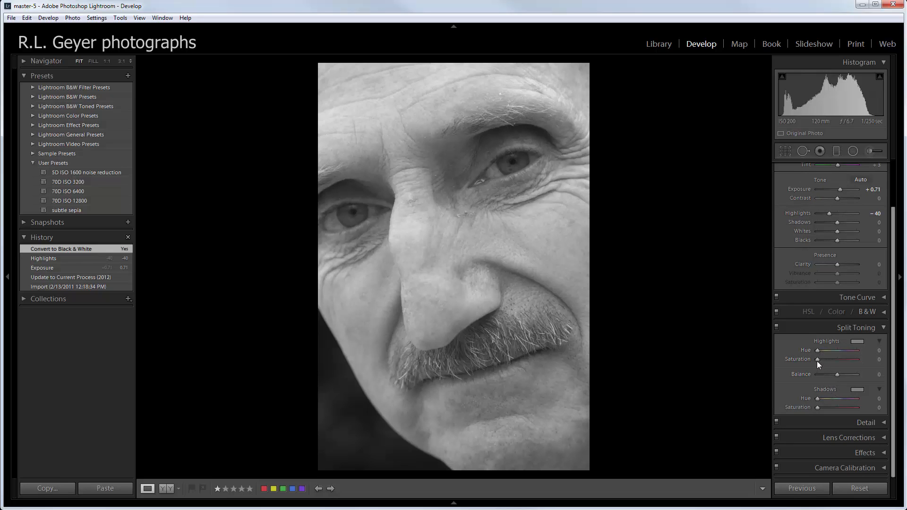
left_click_drag(817, 359, 855, 360)
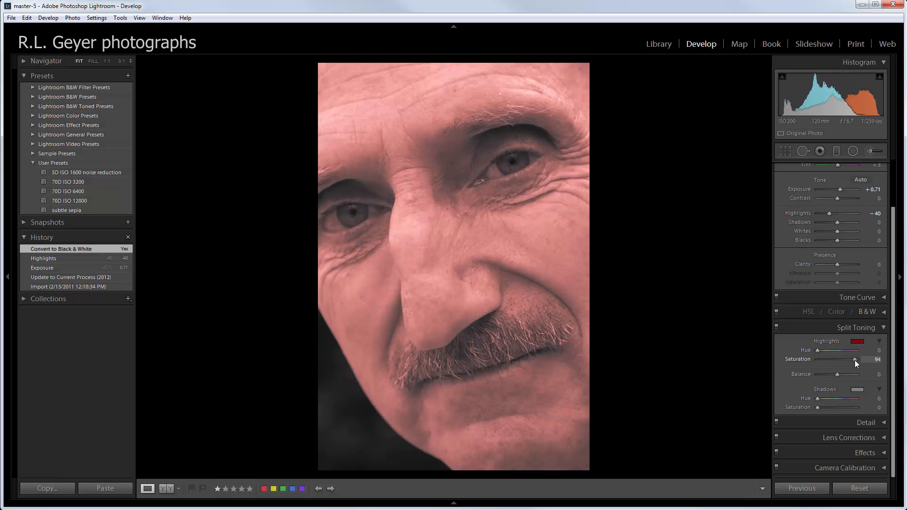
left_click_drag(816, 407, 840, 398)
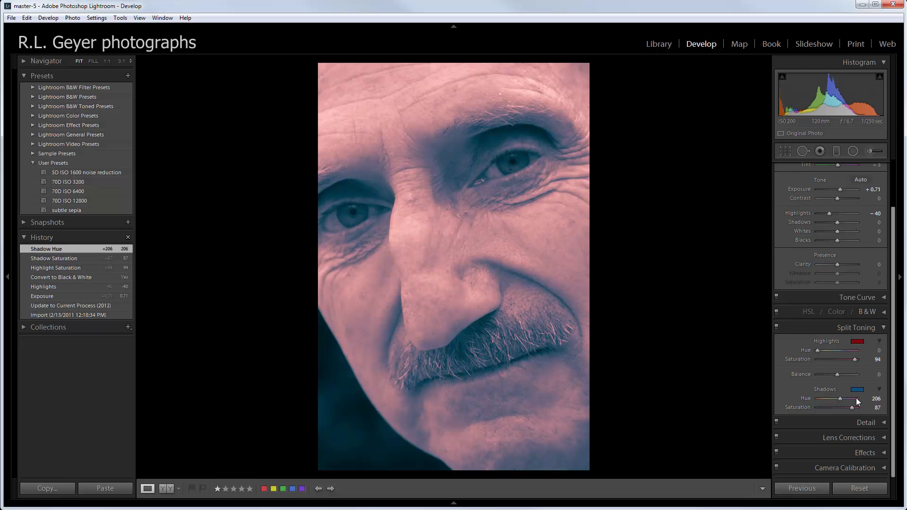
- Warm the split tone with highlight hue 34 and saturation 15, and shadow hue 30 and saturation 26
left_click_drag(840, 398, 820, 397)
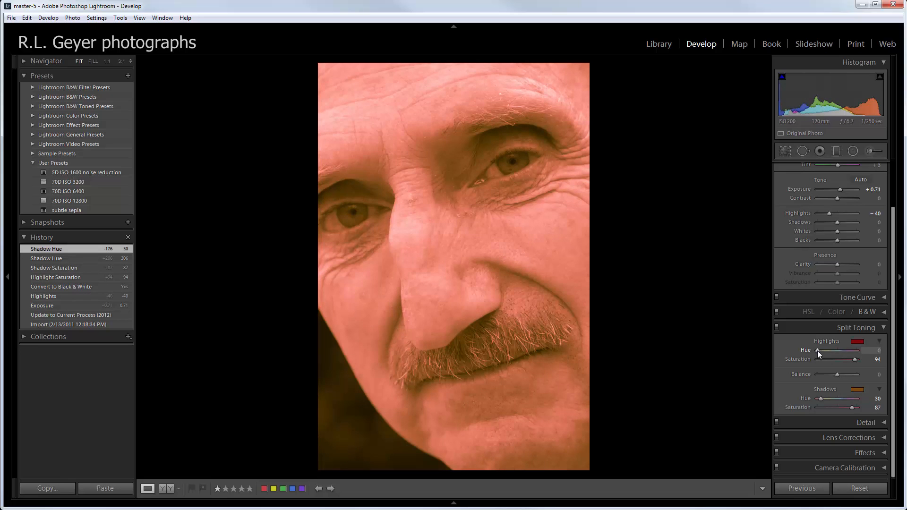
left_click_drag(817, 351, 821, 360)
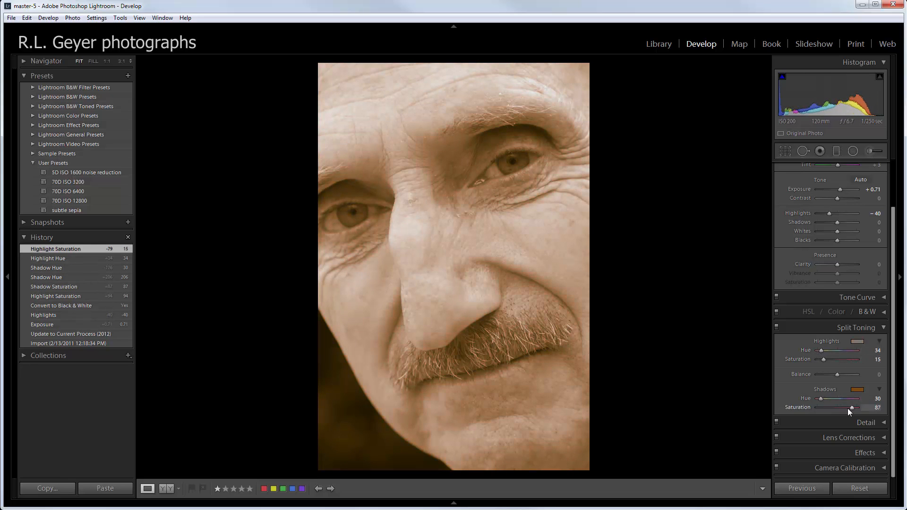
left_click_drag(851, 407, 826, 410)
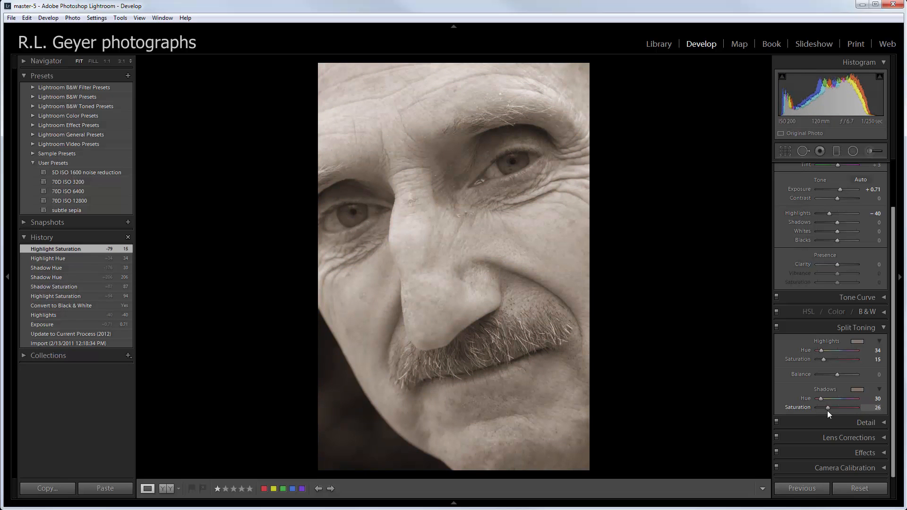
left_click_drag(827, 410, 827, 410)
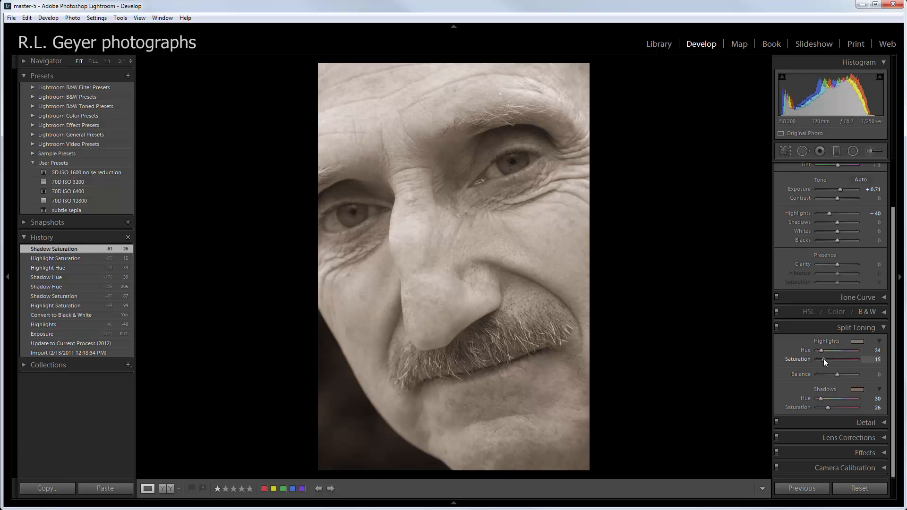
- Refine the split toning to balance −55, highlight saturation 23 and shadow saturation 15
mouse_move(823, 358)
left_mouse_down()
mouse_move(856, 373)
mouse_move(790, 379)
mouse_move(826, 373)
left_mouse_up()
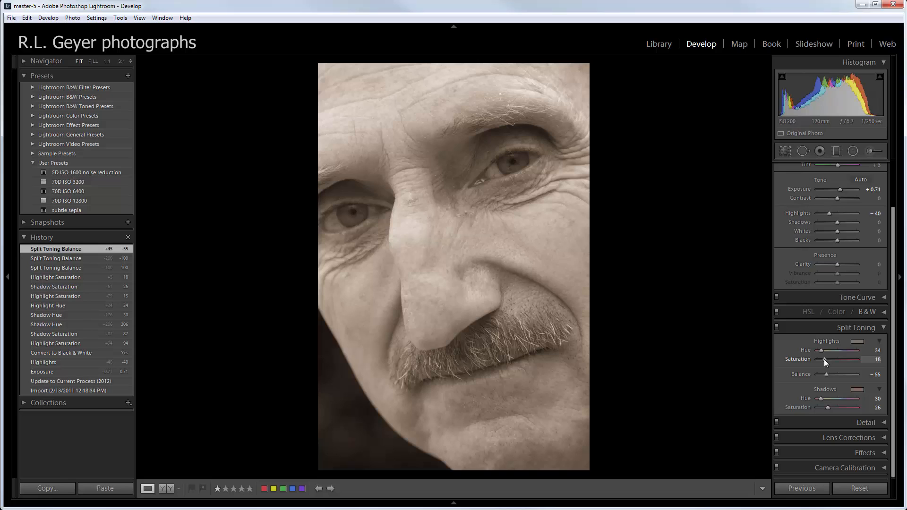
left_click_drag(823, 358, 825, 359)
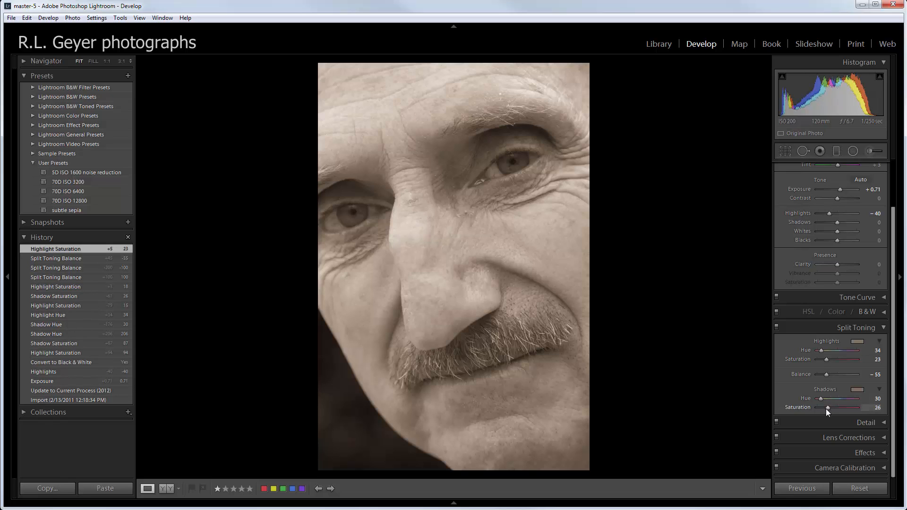
left_click_drag(825, 408, 820, 407)
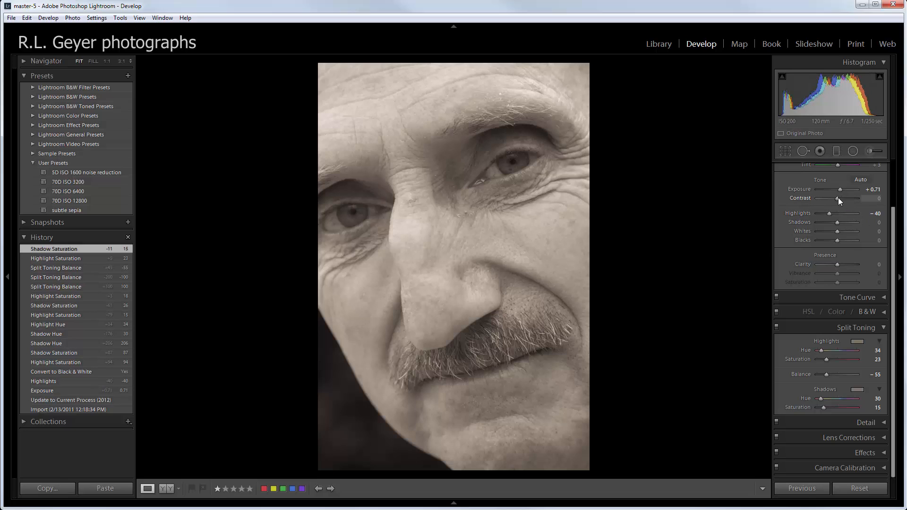
- Raise the portrait's contrast to +33 and set the split-toning highlight hue to 30
left_click_drag(838, 198, 844, 199)
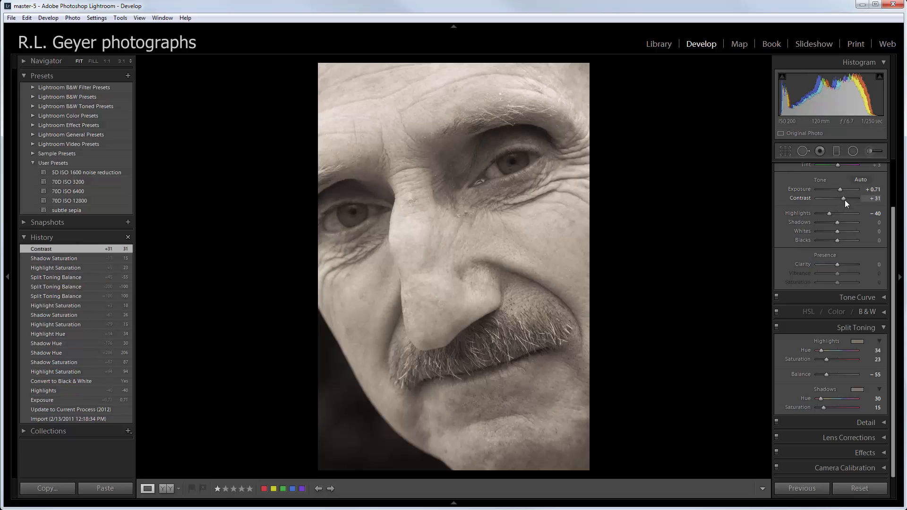
left_click_drag(844, 197, 844, 197)
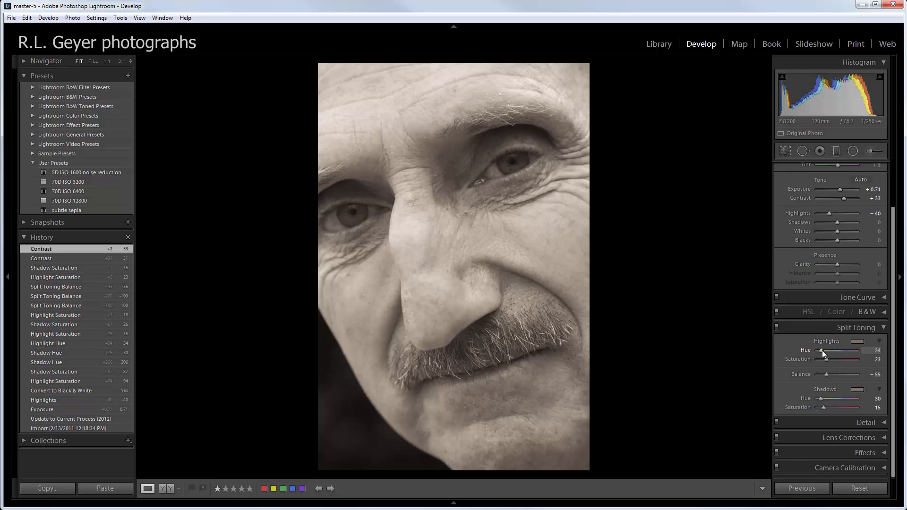
left_click_drag(821, 350, 821, 350)
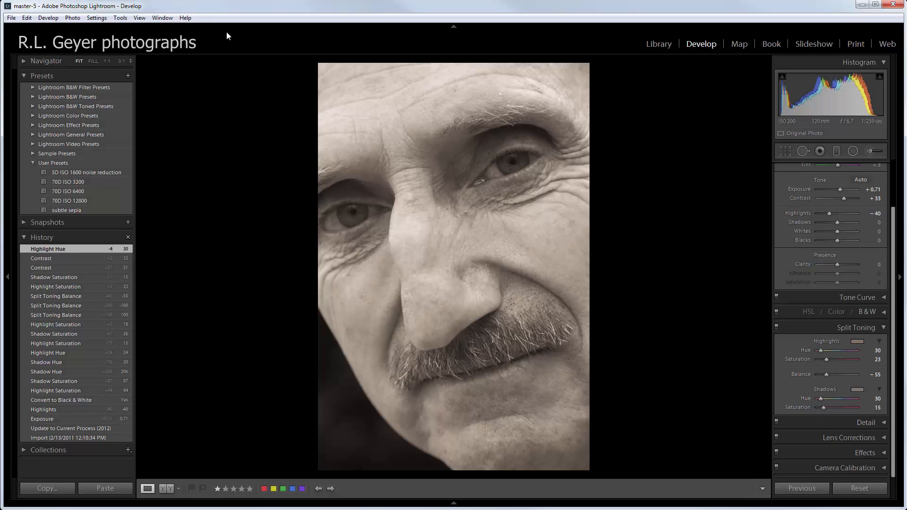
- Create a develop preset named "slightly warm tone" in User Presets, storing only Treatment (Black & White), Split Toning and Process Version
left_click(126, 75)
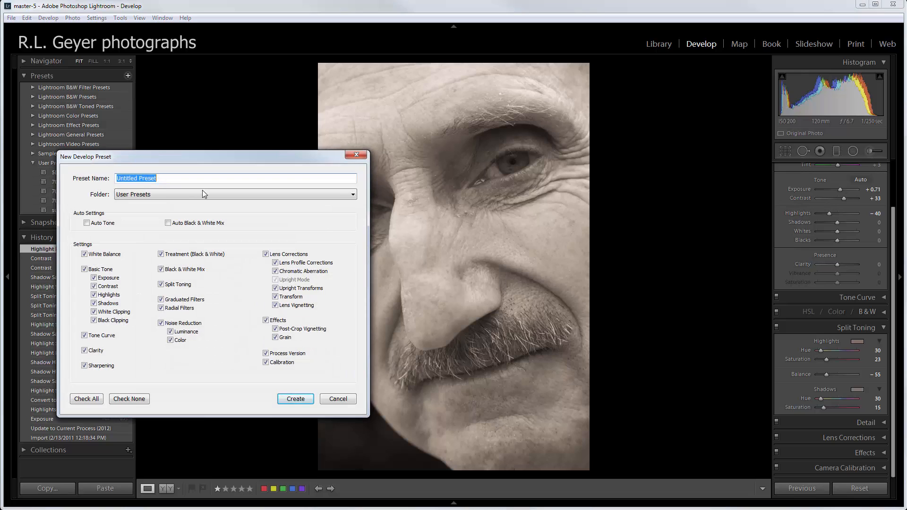
type("slightly warm tone")
left_click(145, 196)
left_click(144, 196)
left_click(118, 400)
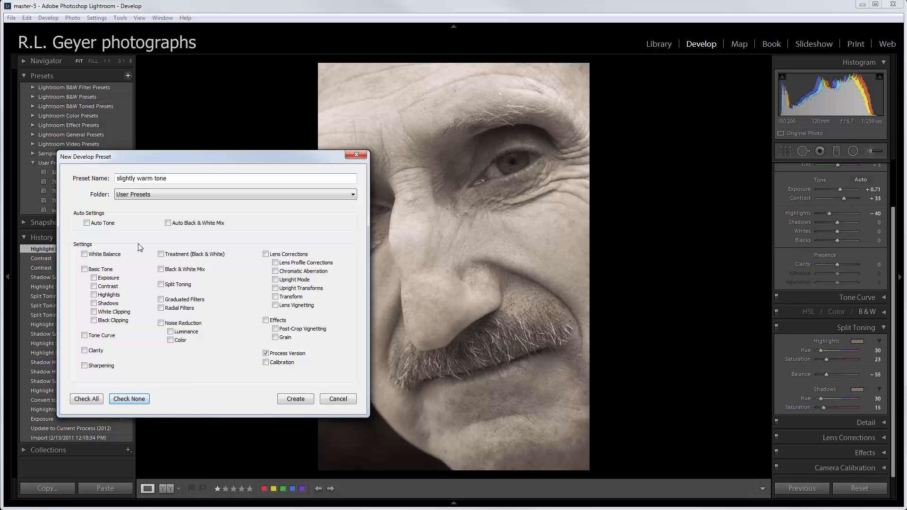
left_click(161, 255)
left_click(161, 284)
left_click(301, 399)
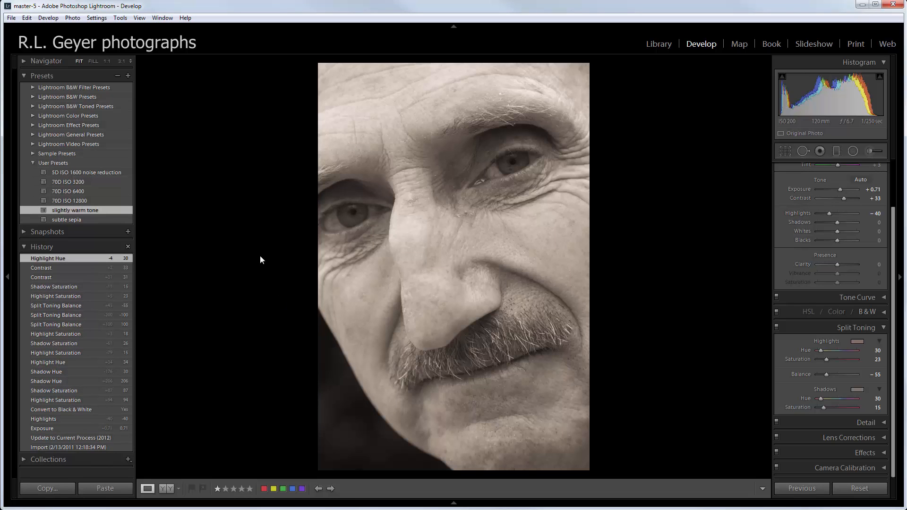
- Open the color portrait RLG_08-15744.CR2 in the Develop module and apply the slightly warm tone preset
left_click(659, 43)
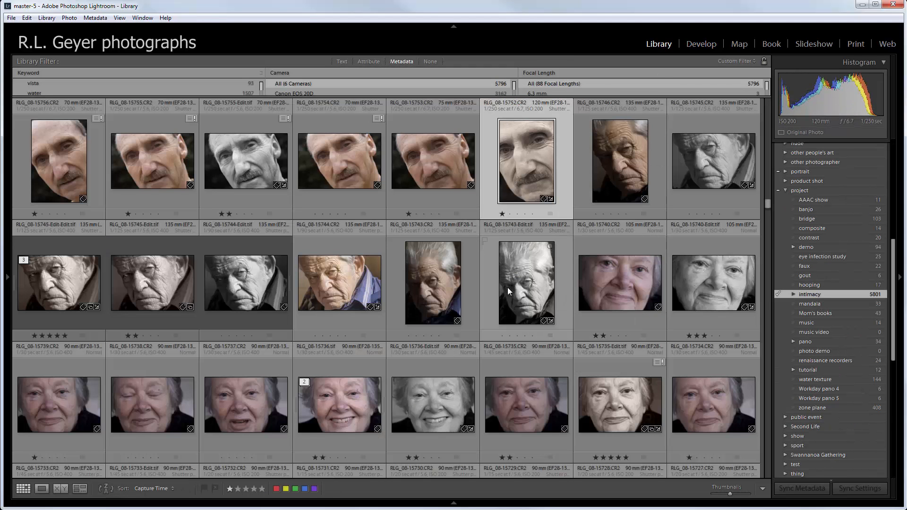
left_click(341, 285)
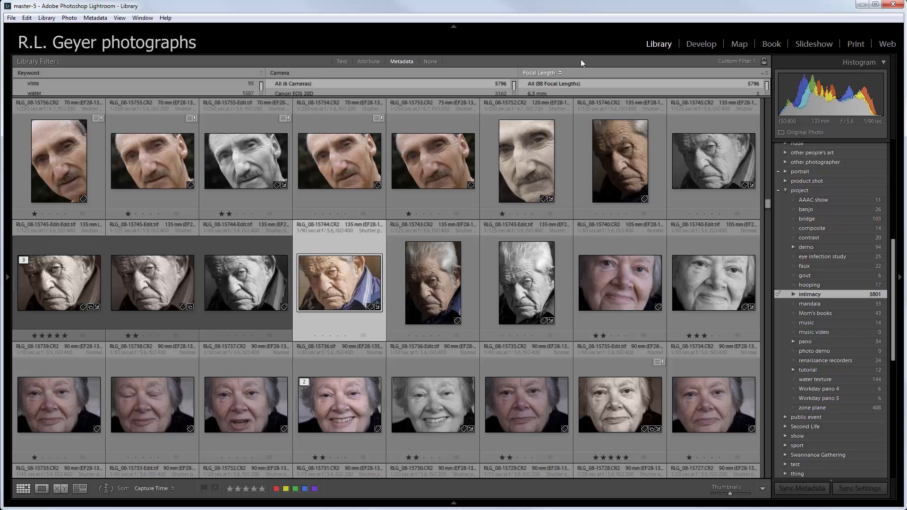
left_click(696, 44)
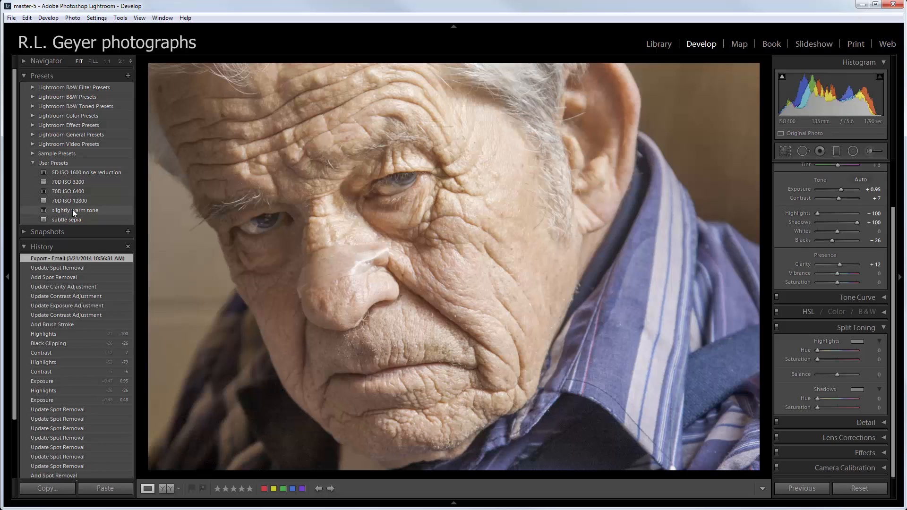
left_click(73, 208)
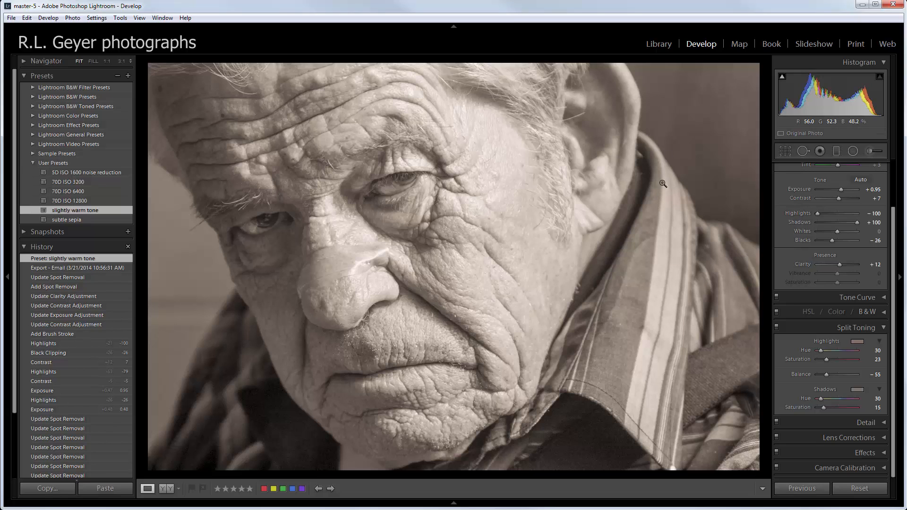
- Check the toned portraits in the Library grid, return to RLG_08-15744.CR2 in Develop and expand the Detail settings
left_click(657, 44)
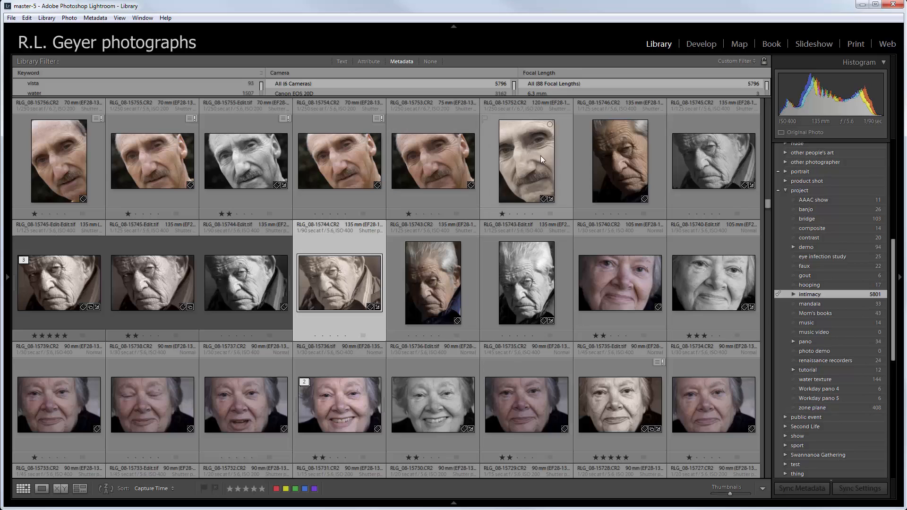
left_click(695, 44)
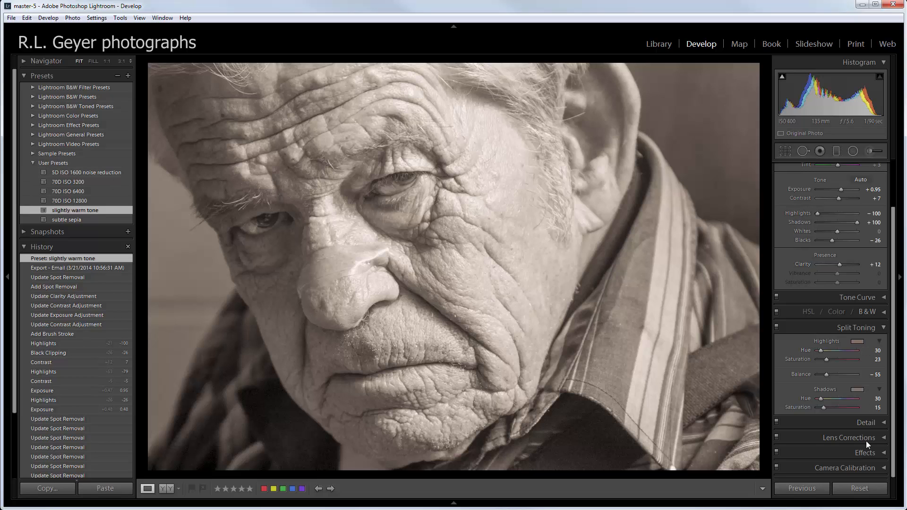
left_click(880, 423)
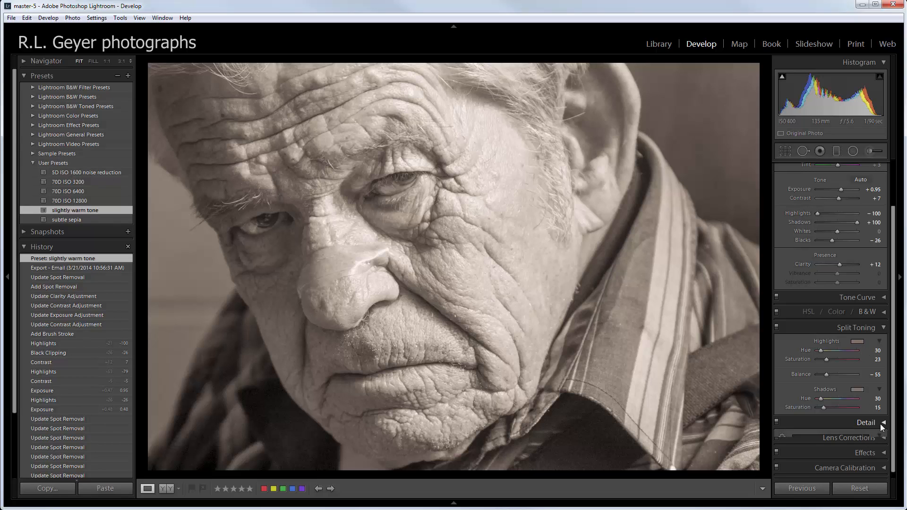